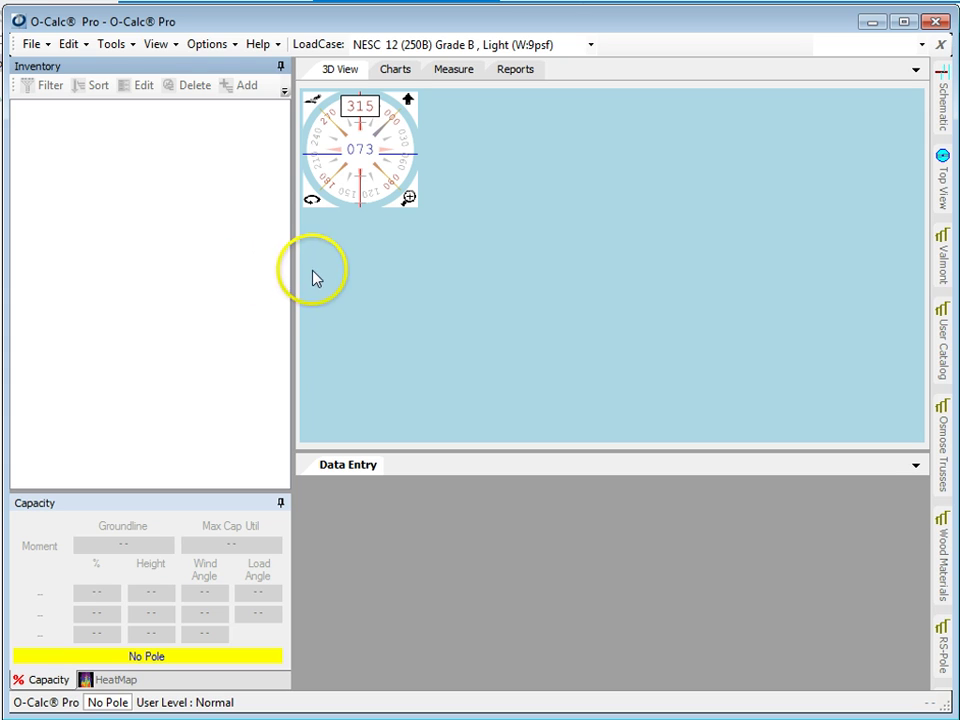
Create a new, empty Multi-Pole Structure from the File > New Pole menu
{"action": "left_click", "coordinate": [30, 44]}
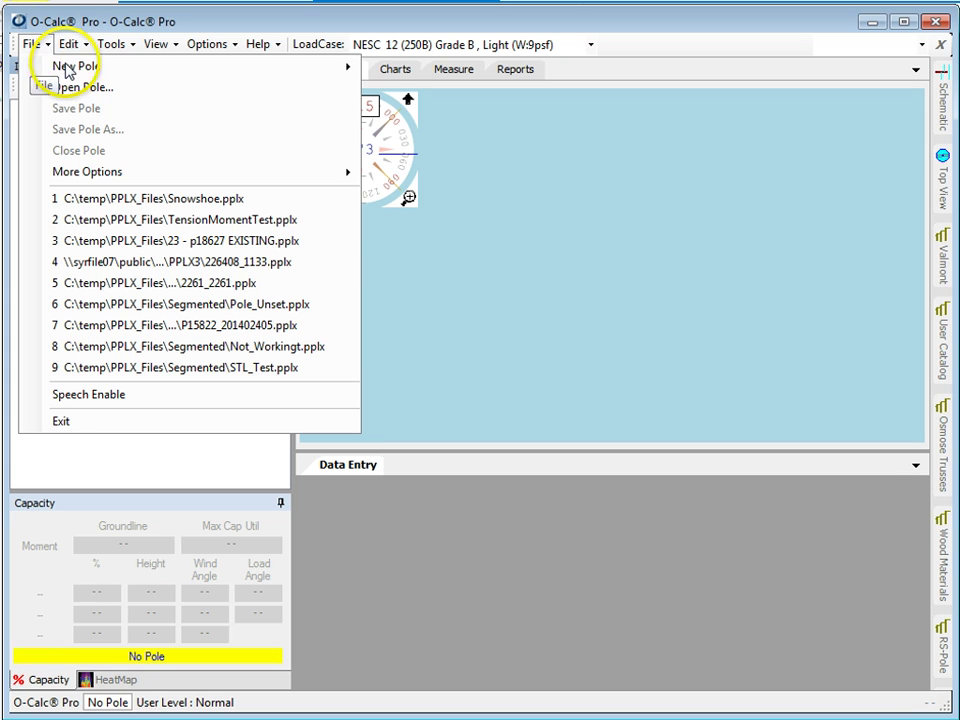
{"action": "mouse_move", "coordinate": [45, 68]}
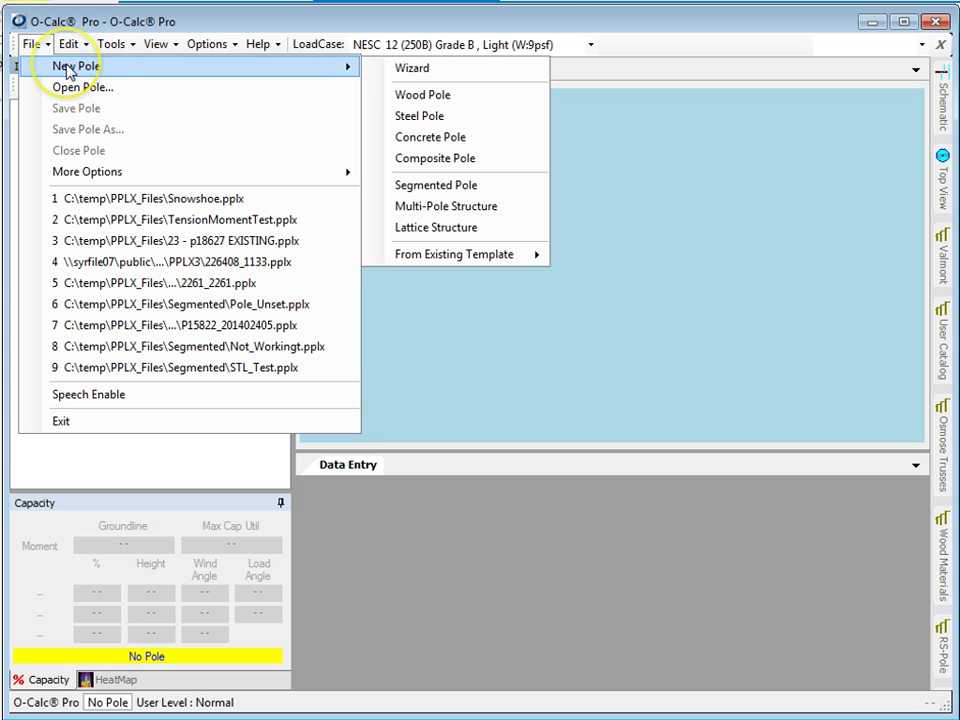
{"action": "left_click", "coordinate": [446, 207]}
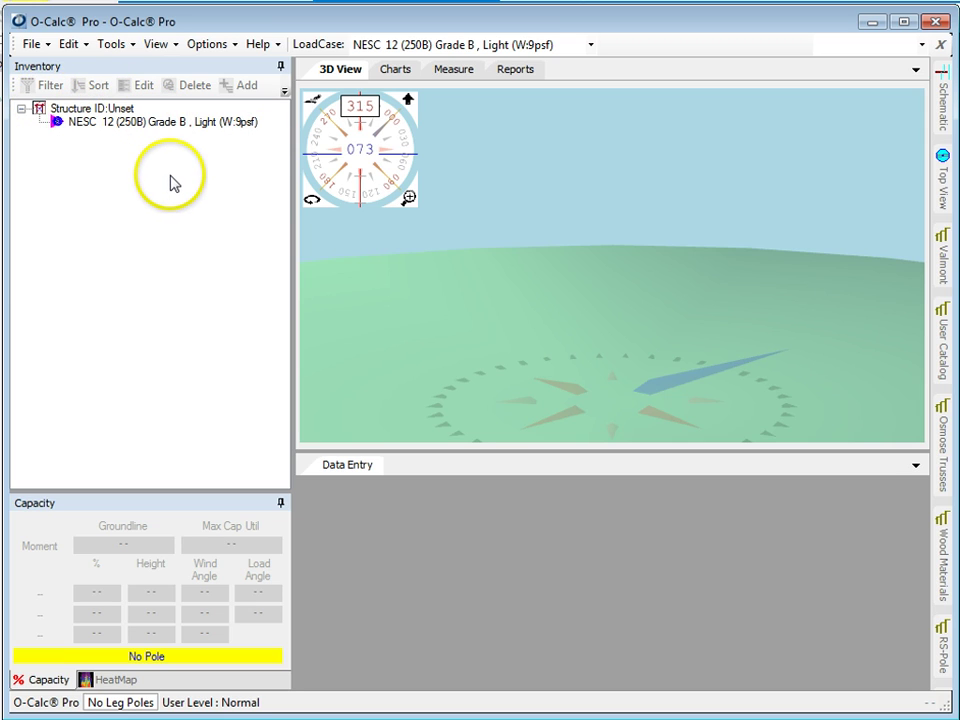
Add a 60 ft class 4 Douglas Fir wood pole leg and copy it as a second leg
{"action": "left_click", "coordinate": [64, 109]}
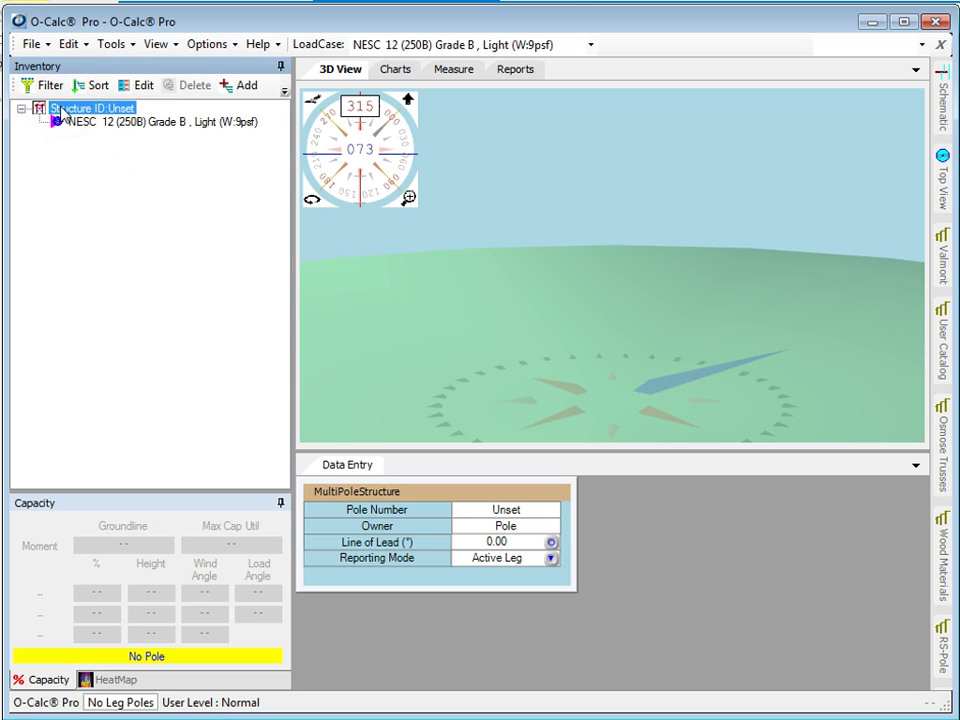
{"action": "right_click", "coordinate": [62, 110]}
{"action": "mouse_move", "coordinate": [112, 219]}
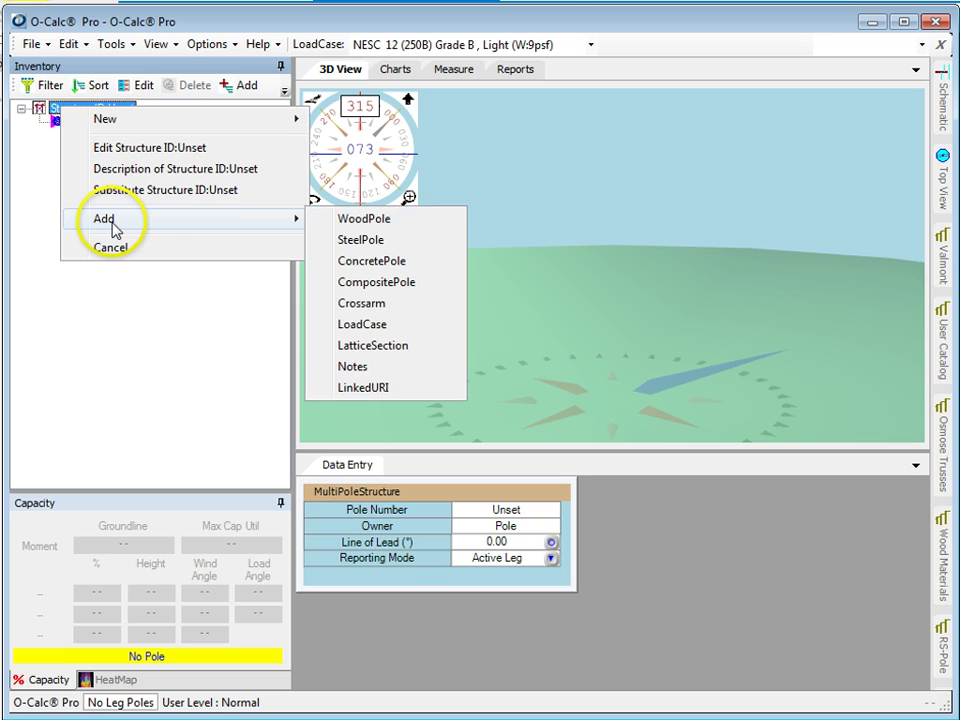
{"action": "left_click", "coordinate": [413, 222]}
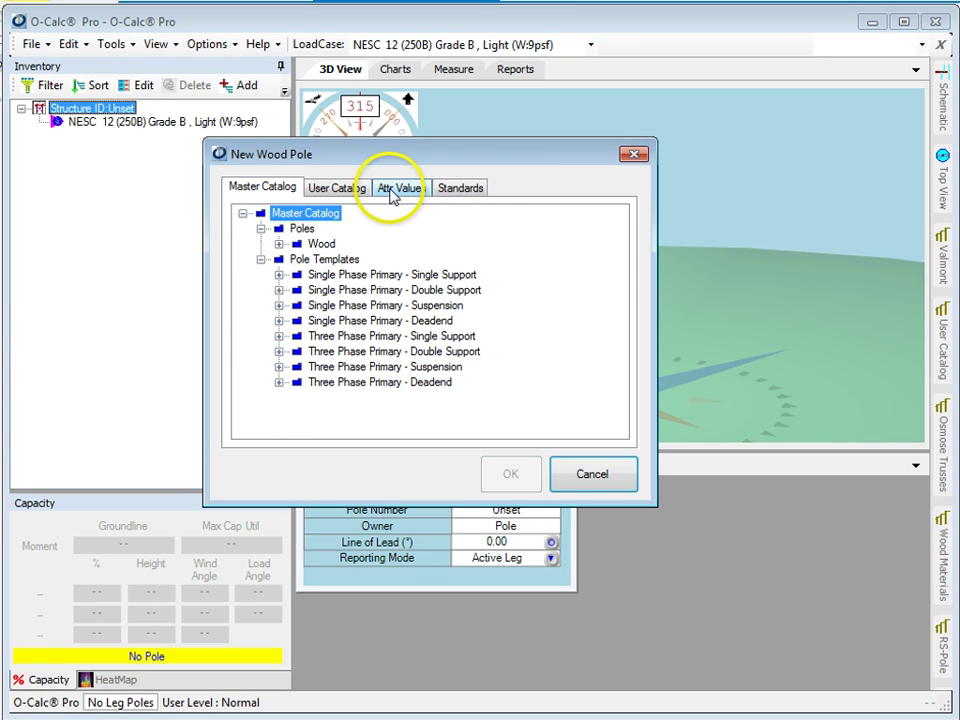
{"action": "left_click", "coordinate": [445, 194]}
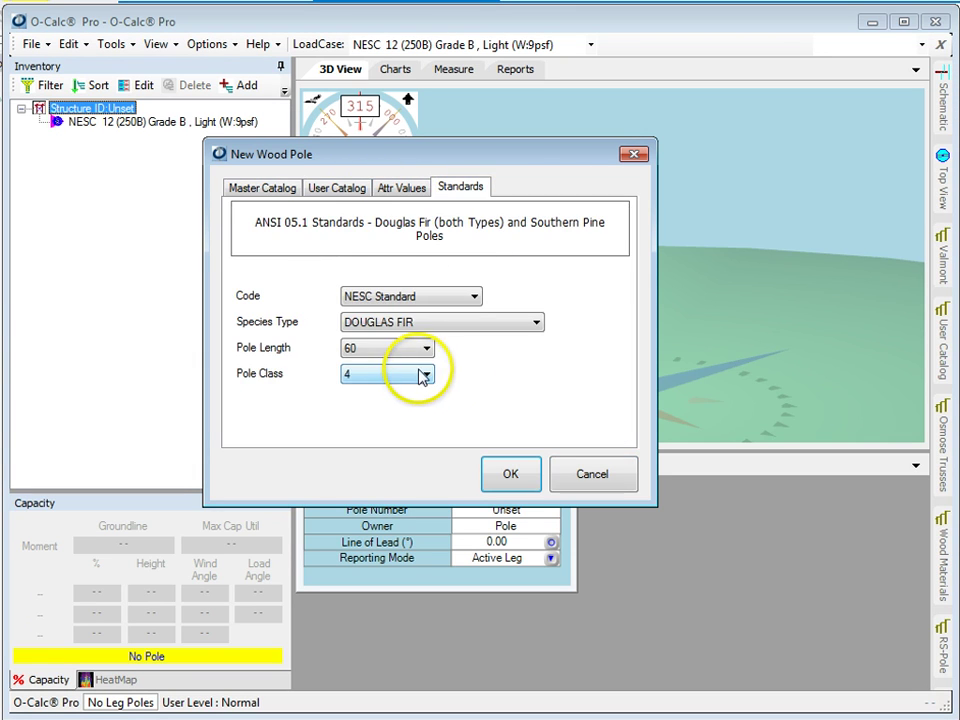
{"action": "left_click", "coordinate": [530, 480]}
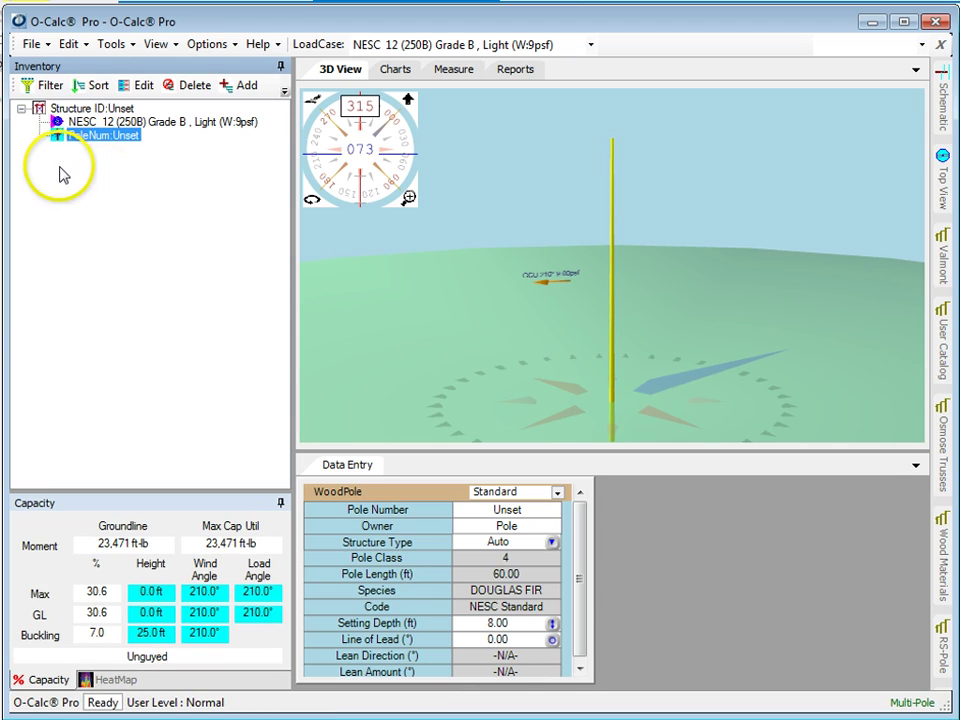
{"action": "left_click_drag", "start_coordinate": [75, 137], "coordinate": [48, 108]}
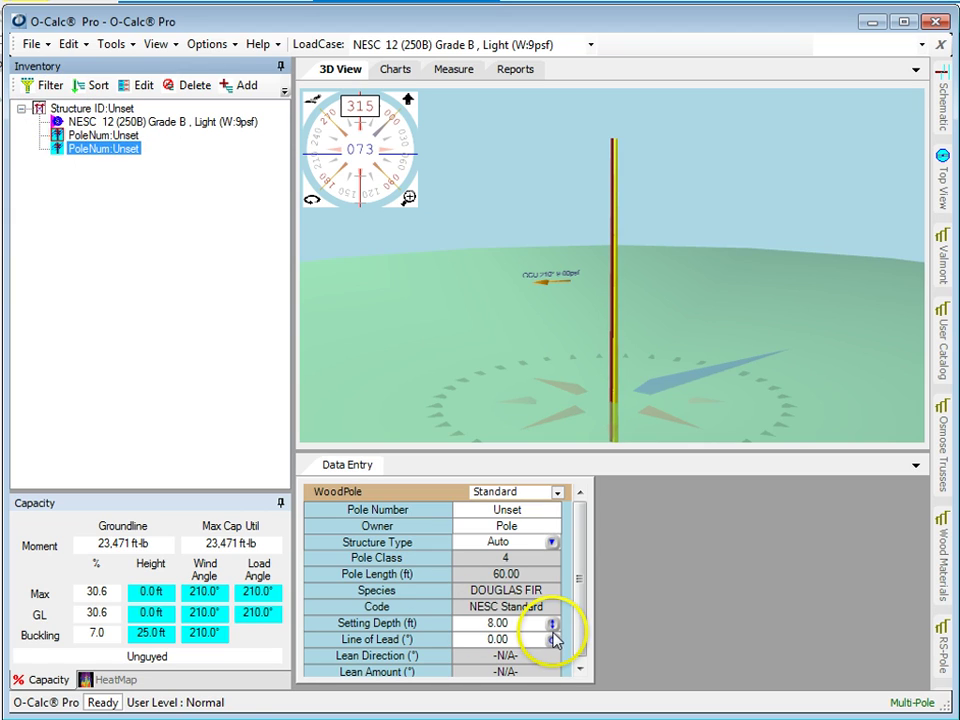
Give the second leg a 10 ft Multi Pole offset and copy the pole for a third leg
{"action": "left_click", "coordinate": [557, 492]}
{"action": "left_click", "coordinate": [576, 559]}
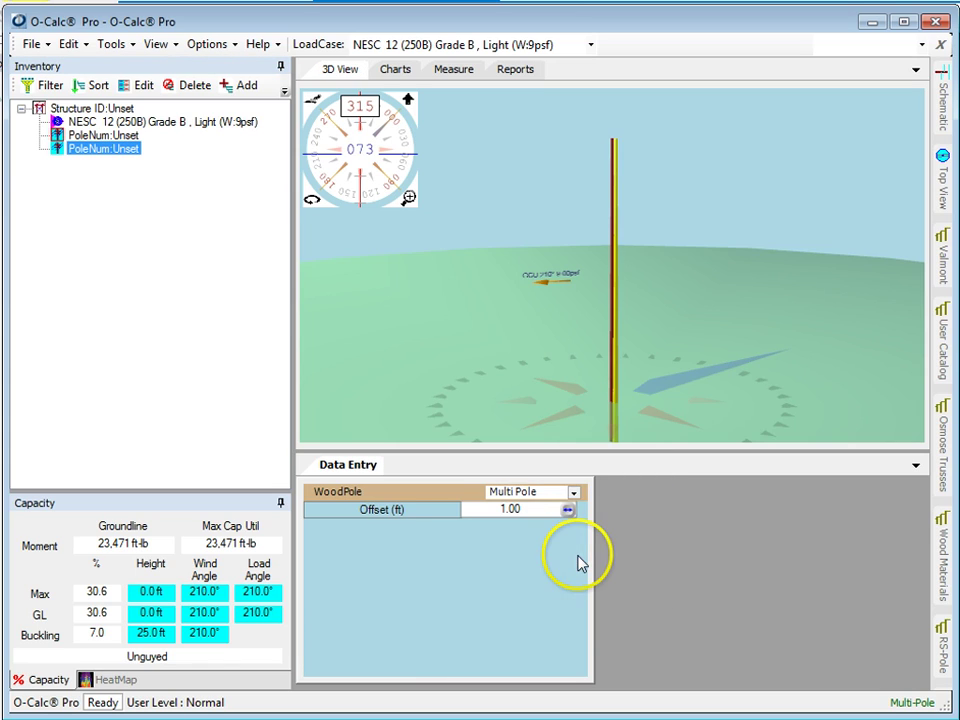
{"action": "left_click", "coordinate": [533, 514]}
{"action": "type", "text": "10"}
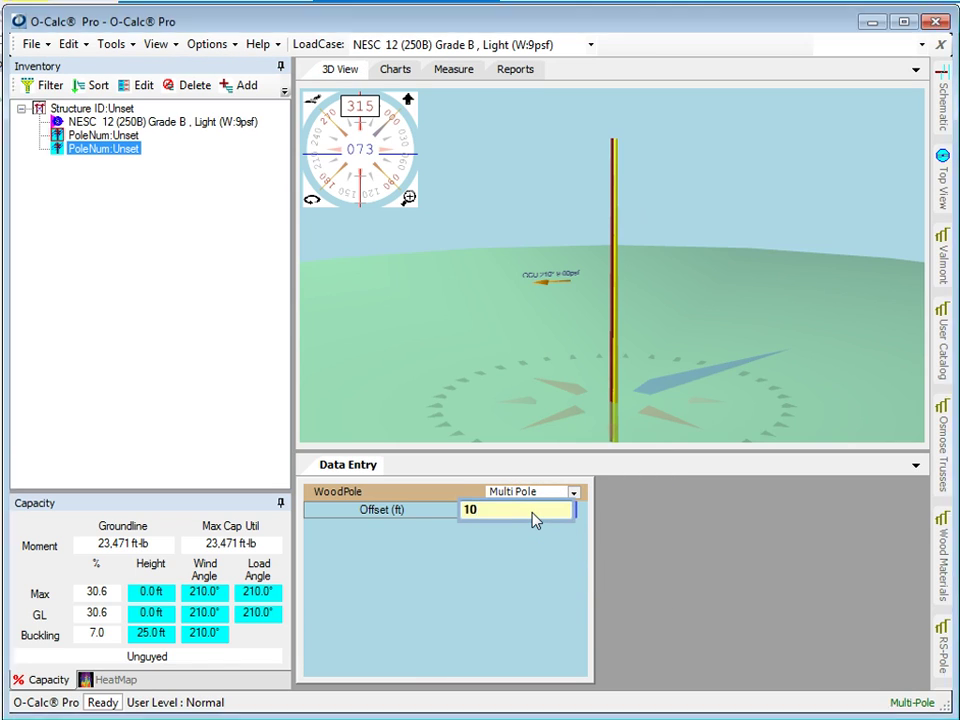
{"action": "key", "text": "Return"}
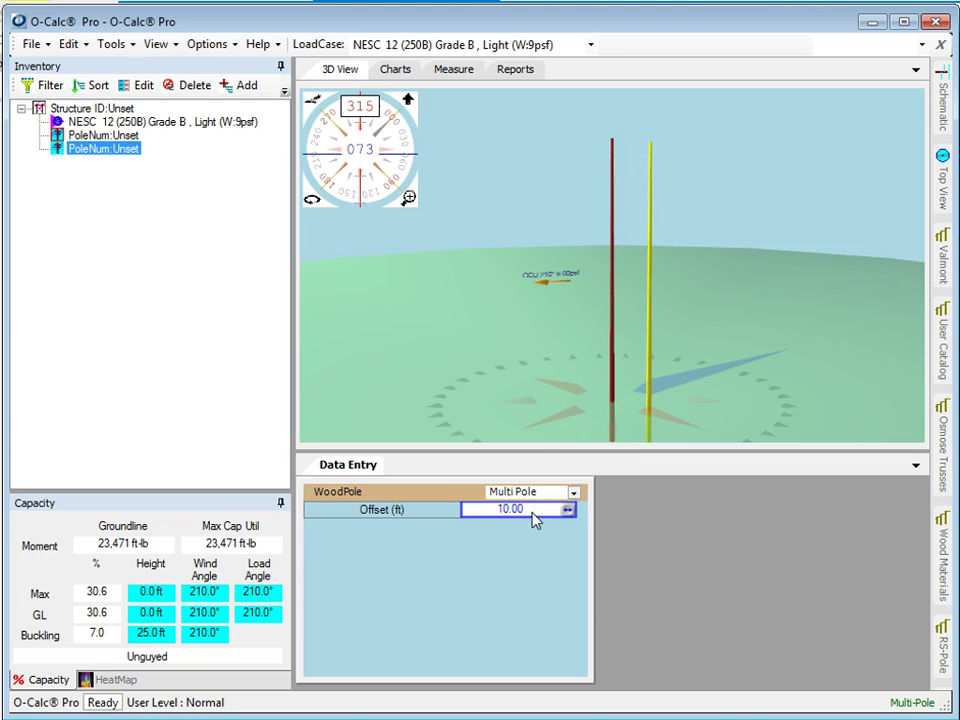
{"action": "left_click_drag", "start_coordinate": [96, 152], "coordinate": [60, 106]}
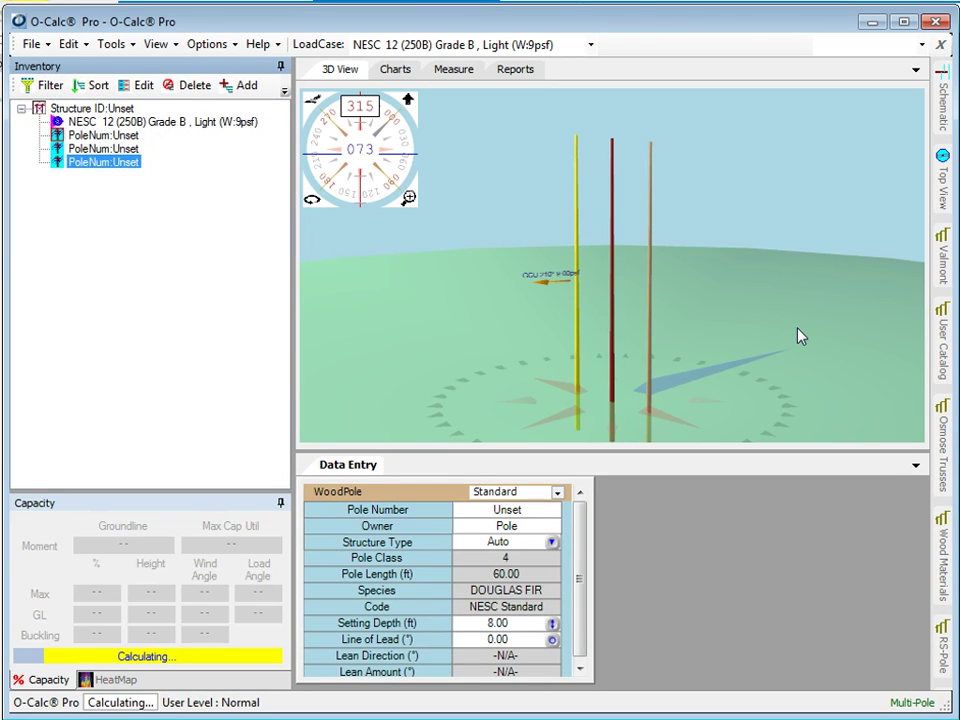
Add a default Normal 8 ft 3.5 x 4.5 in crossarm at 38.50 ft to the structure
{"action": "left_click", "coordinate": [56, 108]}
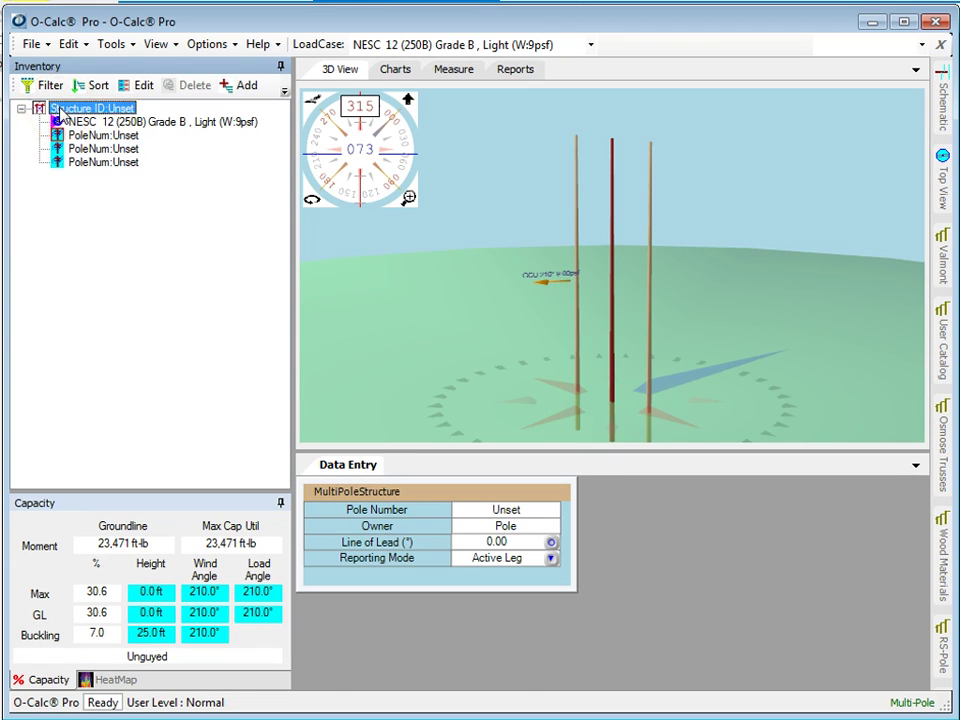
{"action": "right_click", "coordinate": [59, 110]}
{"action": "mouse_move", "coordinate": [120, 221]}
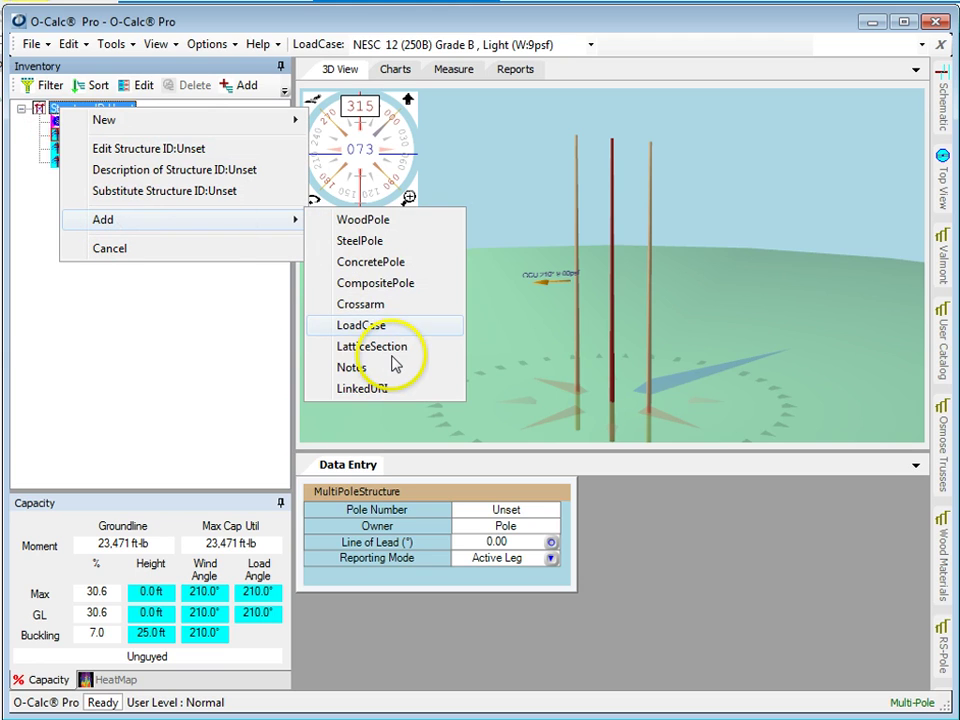
{"action": "left_click", "coordinate": [366, 304]}
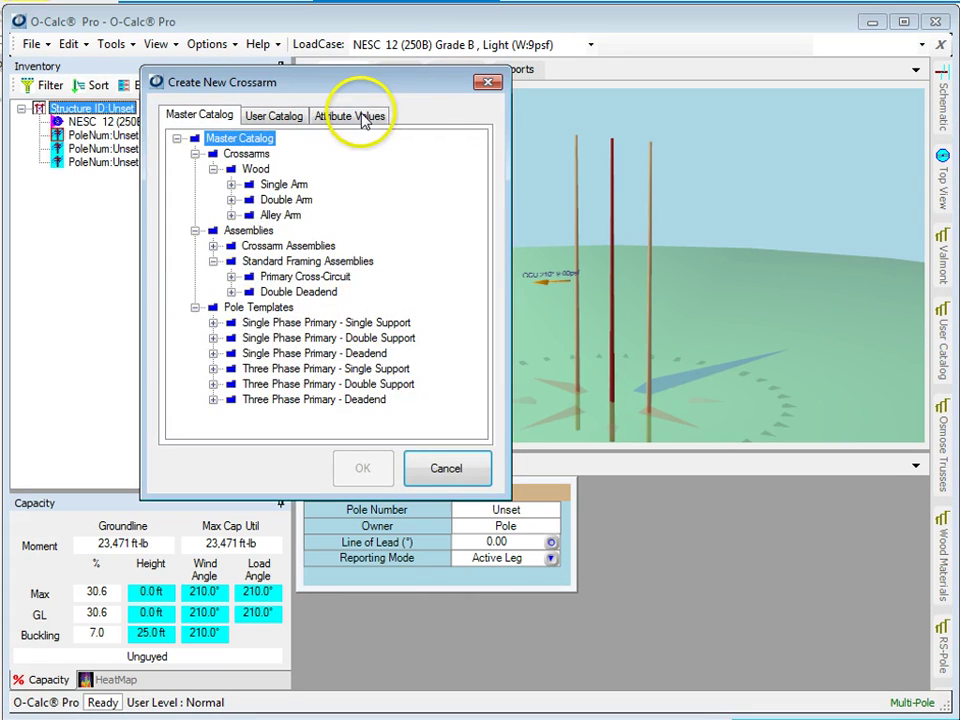
{"action": "left_click", "coordinate": [362, 117]}
{"action": "left_click", "coordinate": [362, 467]}
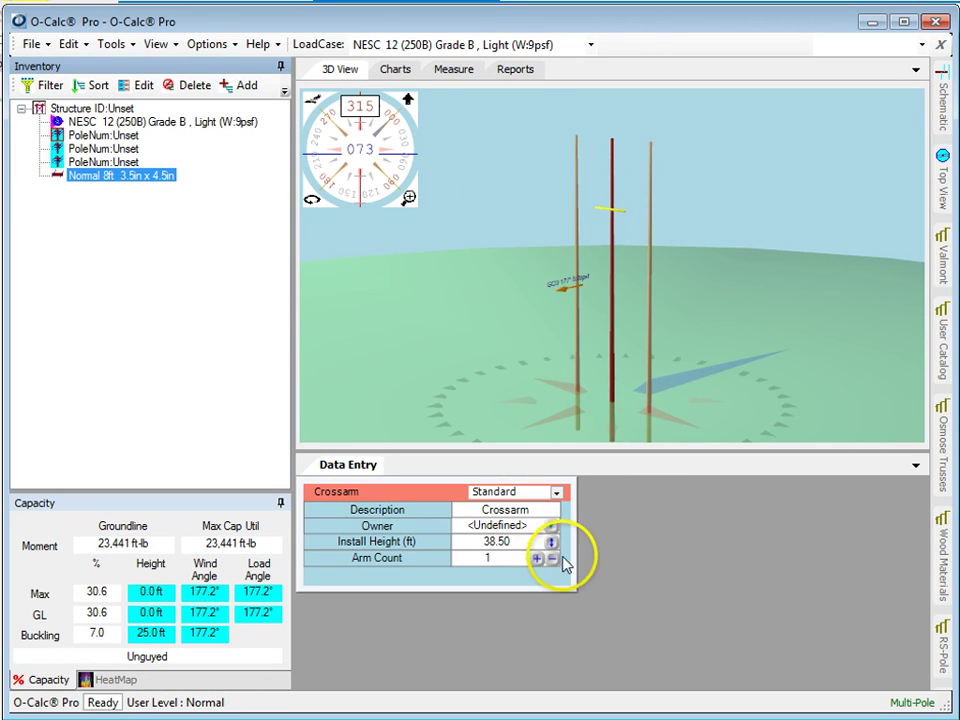
Set the crossarm dimensions to 30 ft long, 7 in high and 4 in deep
{"action": "left_click", "coordinate": [557, 492]}
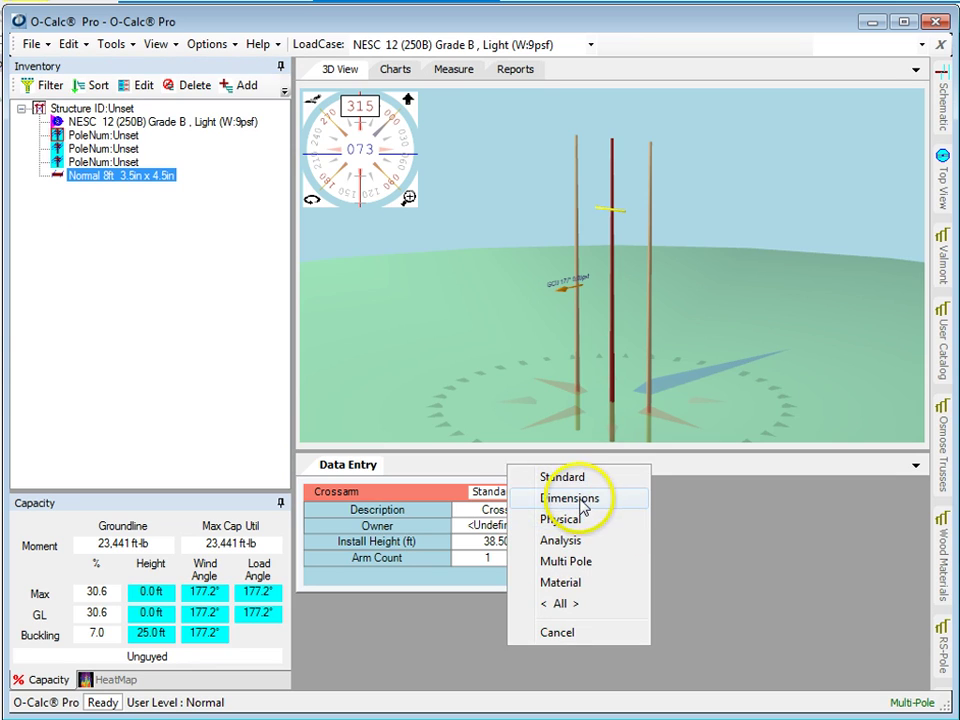
{"action": "left_click", "coordinate": [578, 497]}
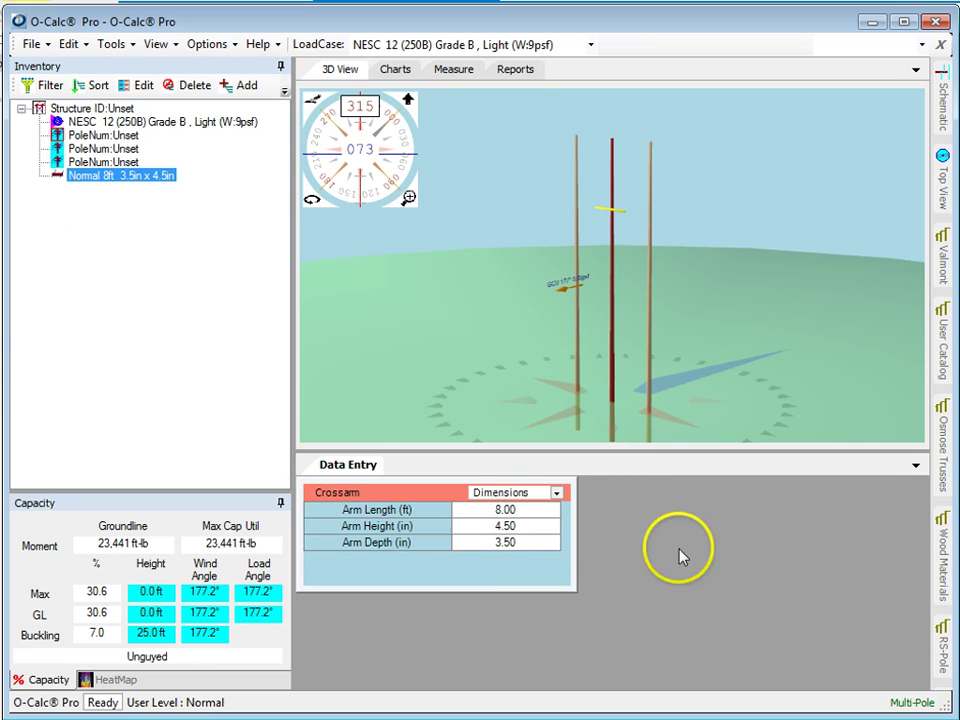
{"action": "left_click", "coordinate": [536, 508]}
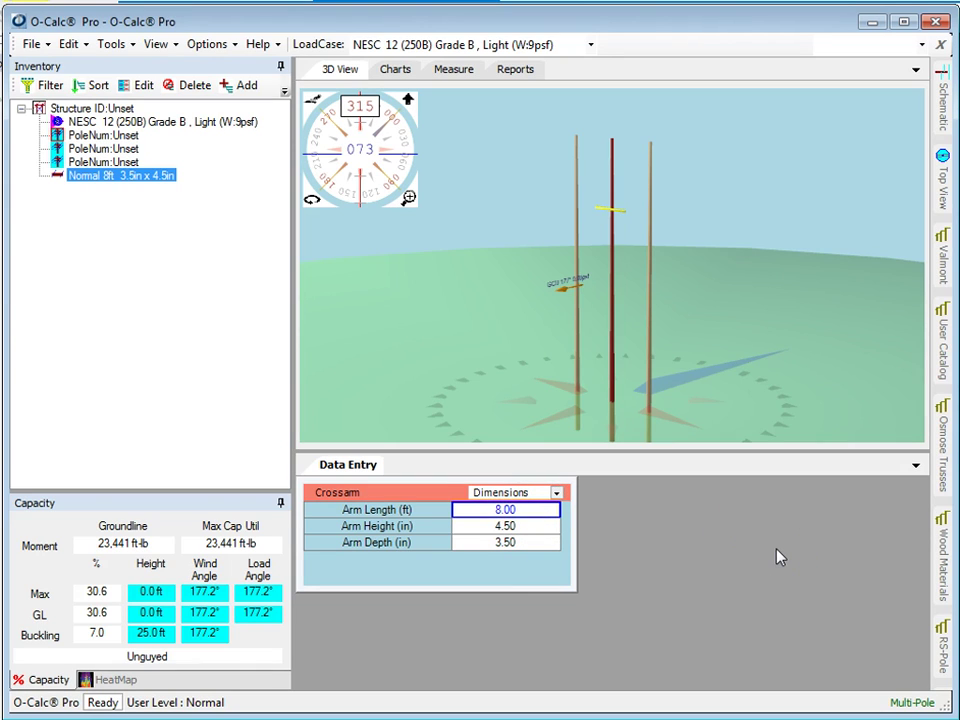
{"action": "type", "text": "30"}
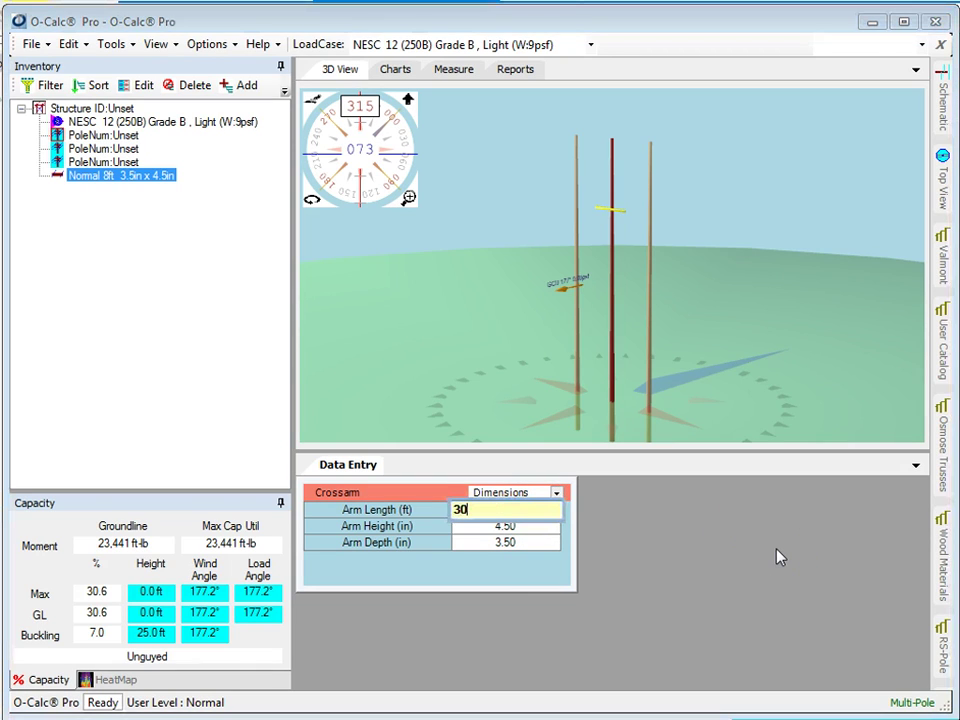
{"action": "type", "text": "'"}
{"action": "key", "text": "Return"}
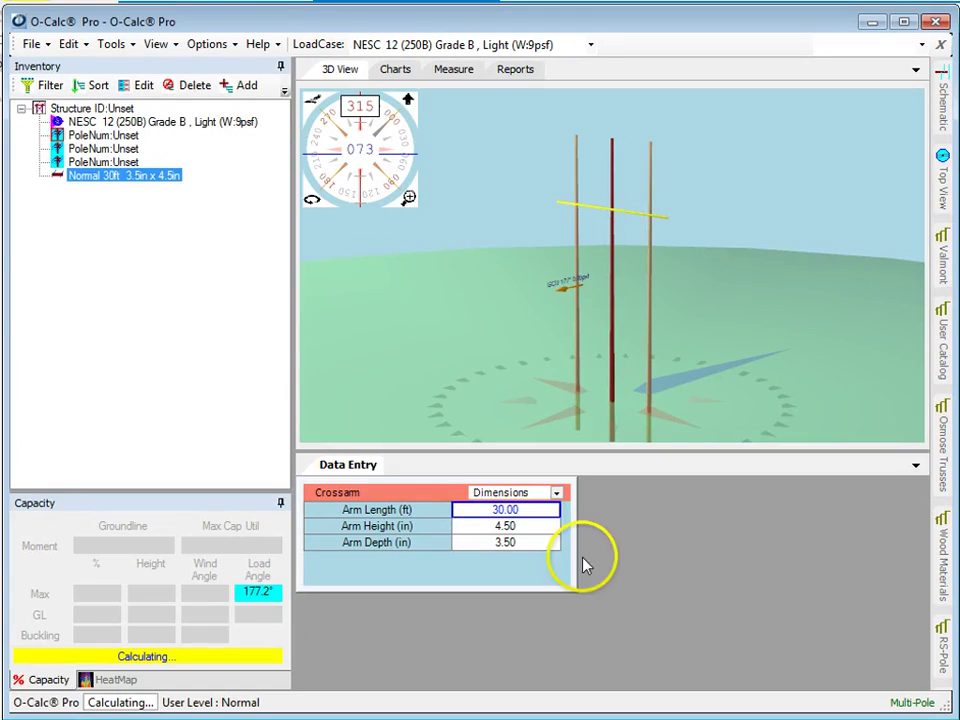
{"action": "left_click", "coordinate": [533, 528]}
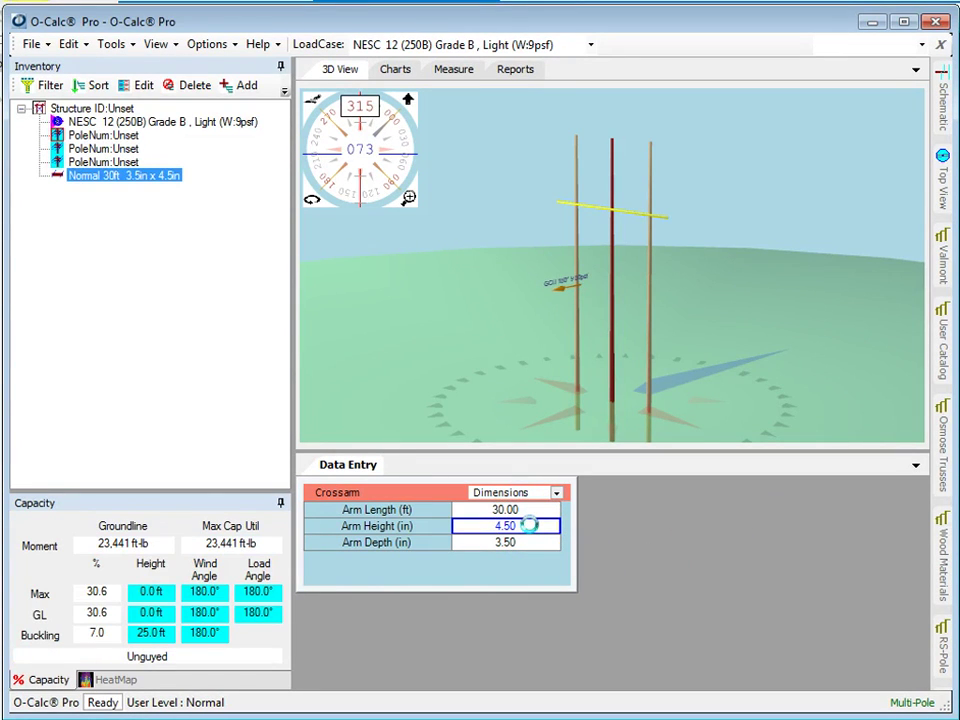
{"action": "type", "text": "7"}
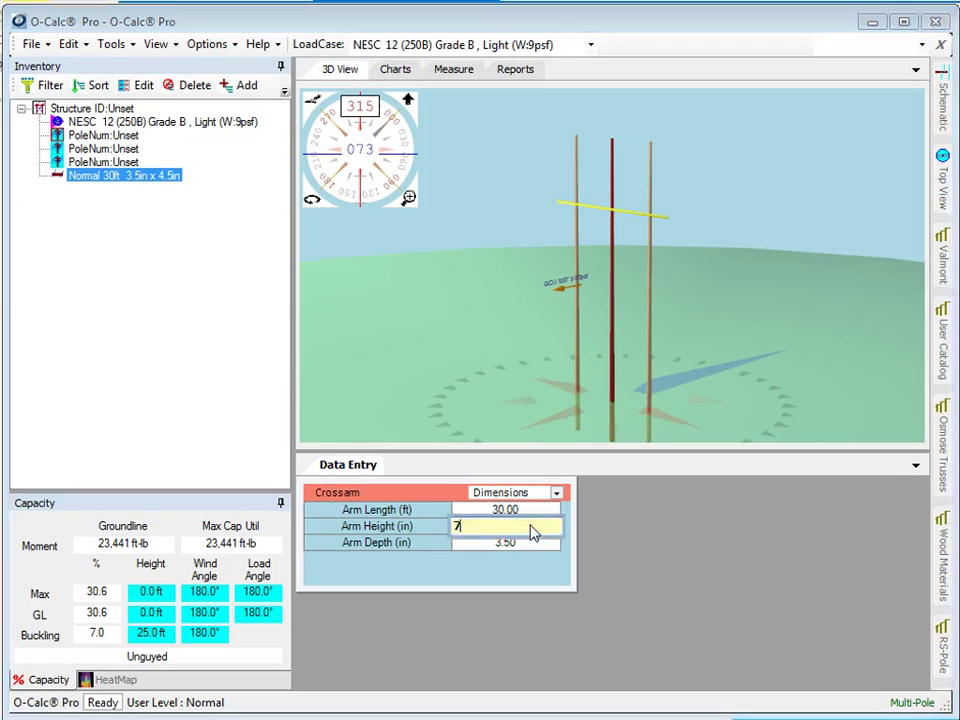
{"action": "key", "text": "Return"}
{"action": "key", "text": "Down"}
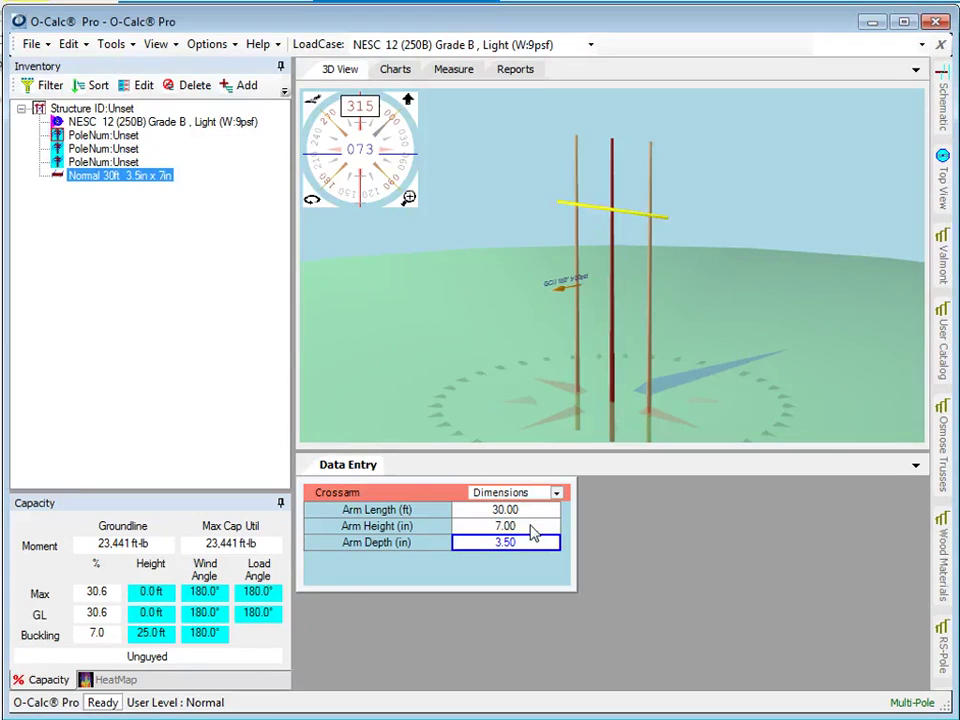
{"action": "type", "text": "4"}
{"action": "key", "text": "Return"}
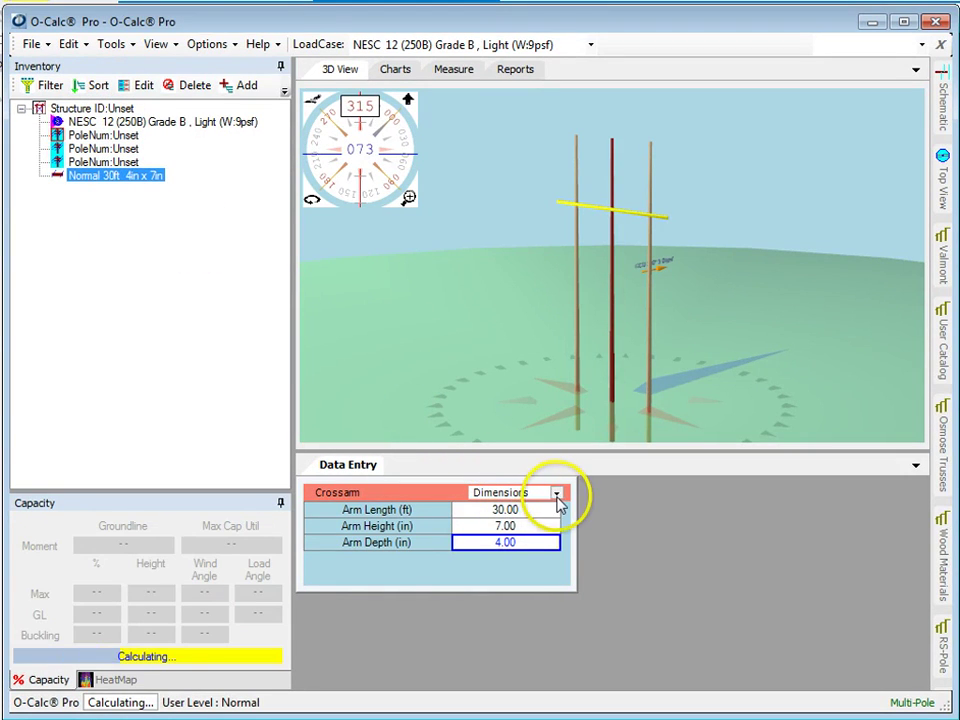
{"action": "left_click", "coordinate": [558, 500]}
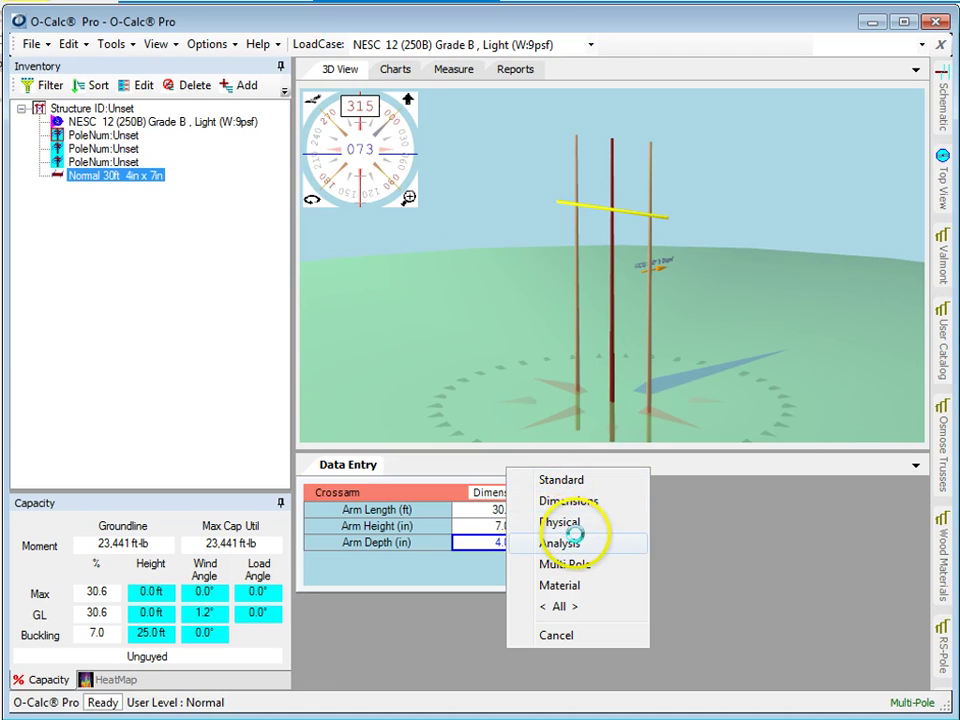
Change the crossarm's install height from 38.50 ft to 43 ft
{"action": "left_click", "coordinate": [572, 482]}
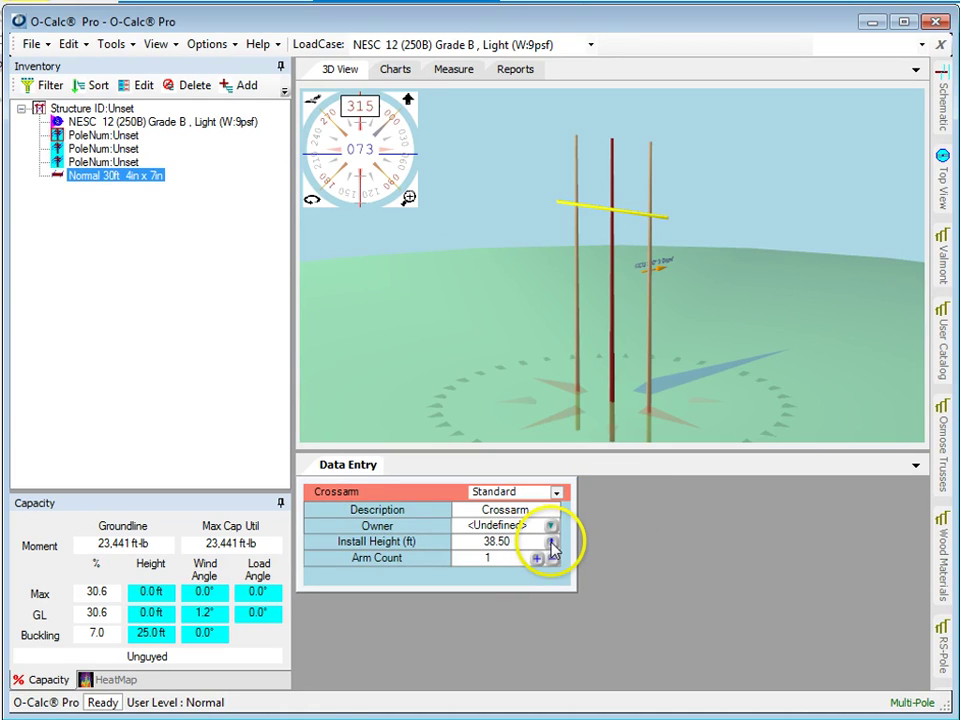
{"action": "left_click", "coordinate": [535, 542]}
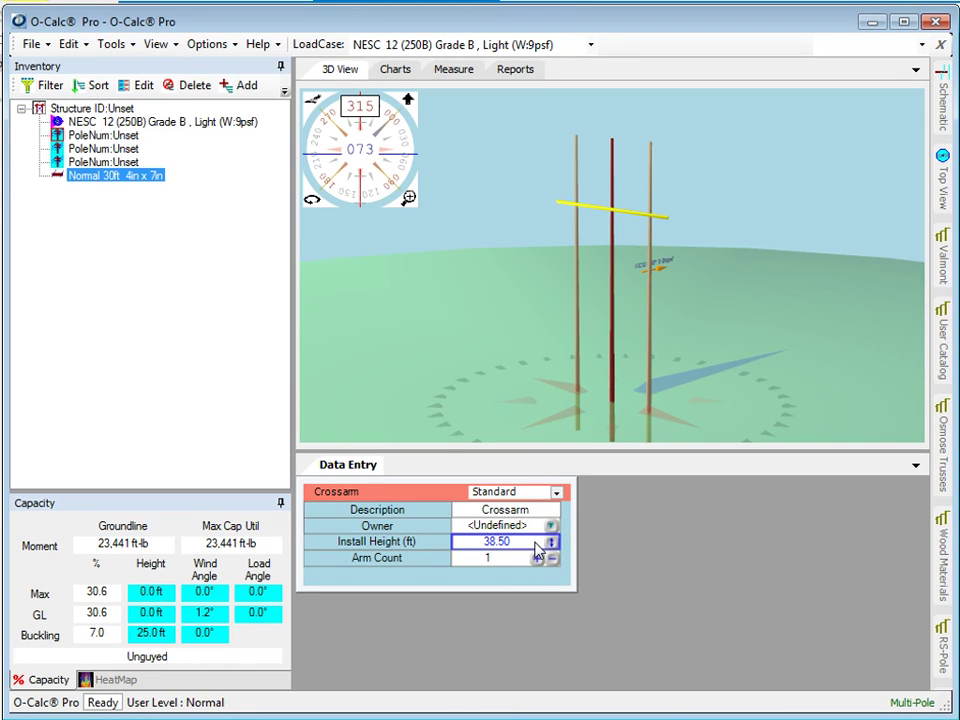
{"action": "type", "text": "43"}
{"action": "key", "text": "Return"}
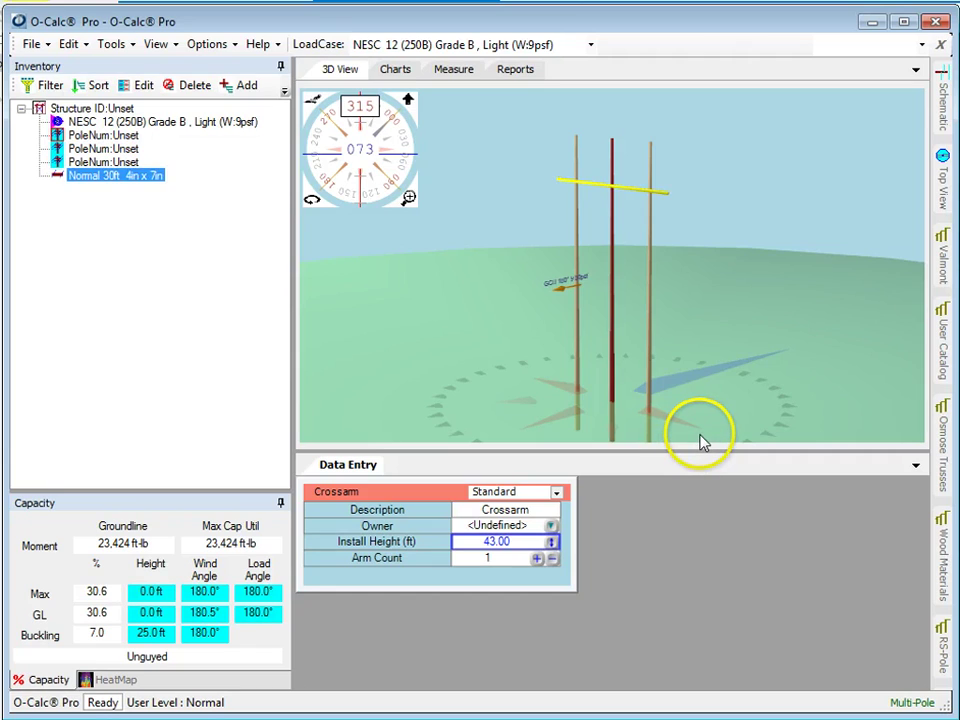
{"action": "left_click", "coordinate": [542, 232]}
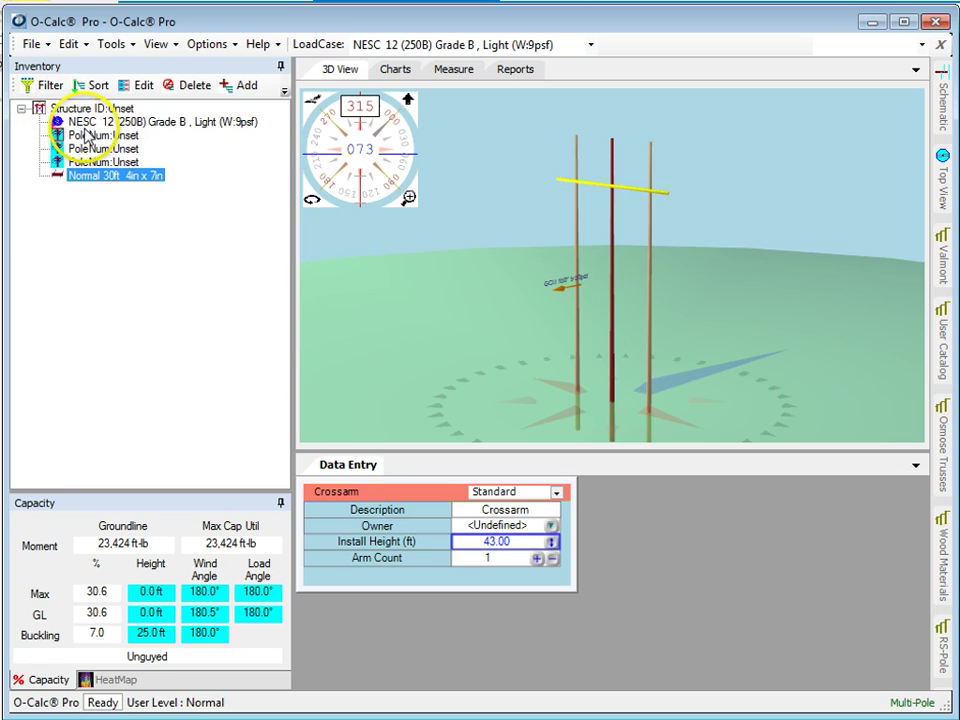
Add a streetlight with an 8 ft arm at 17 ft to the right-hand leg pole
{"action": "left_click", "coordinate": [90, 135]}
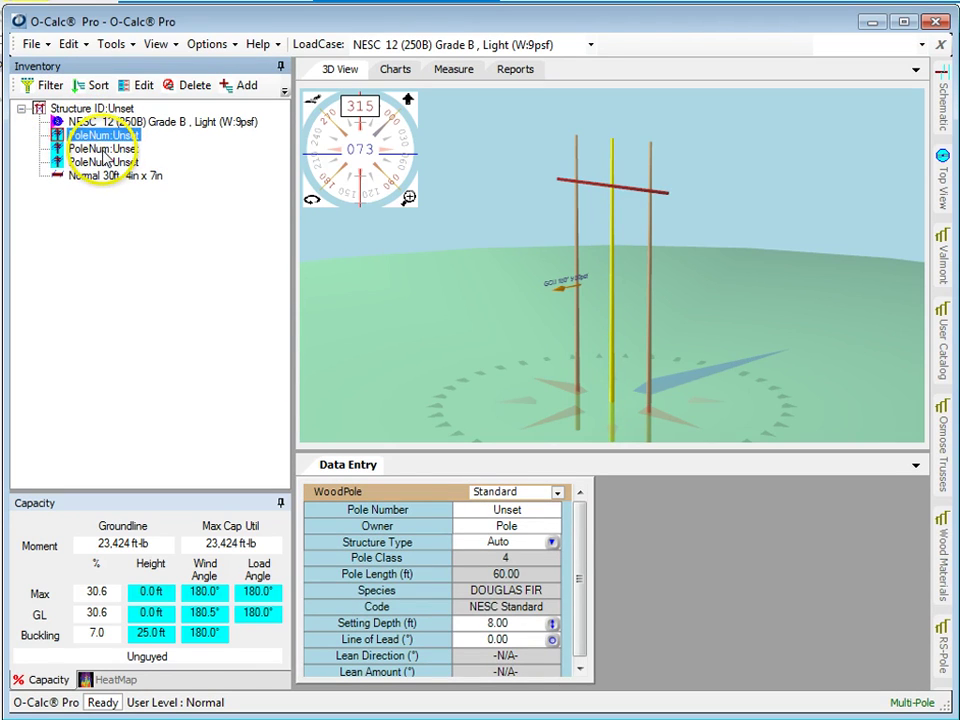
{"action": "left_click", "coordinate": [100, 148]}
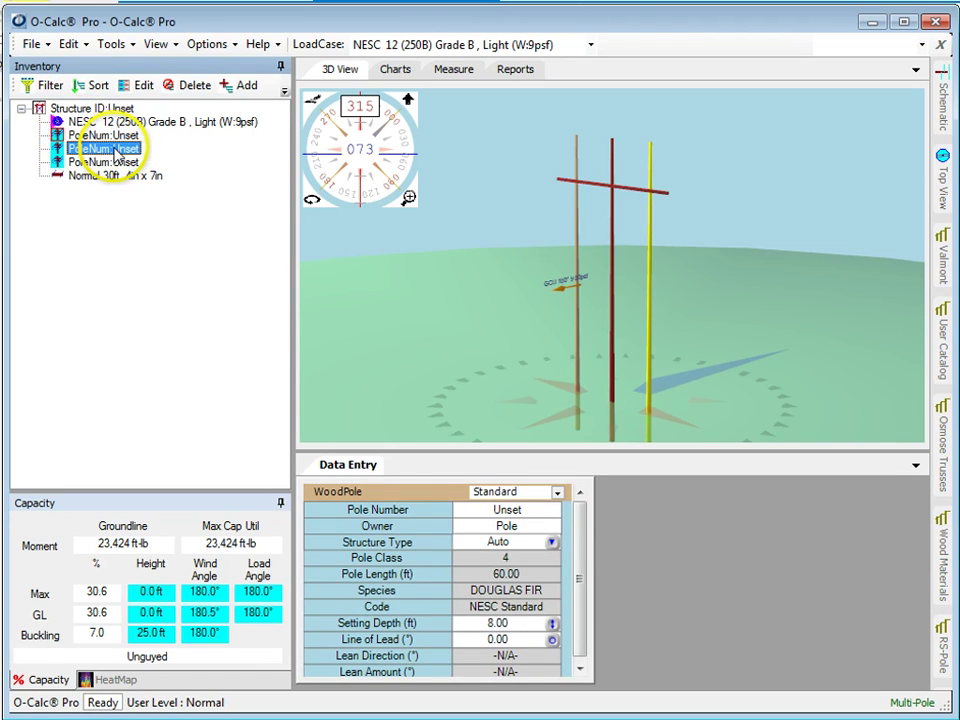
{"action": "right_click", "coordinate": [112, 149]}
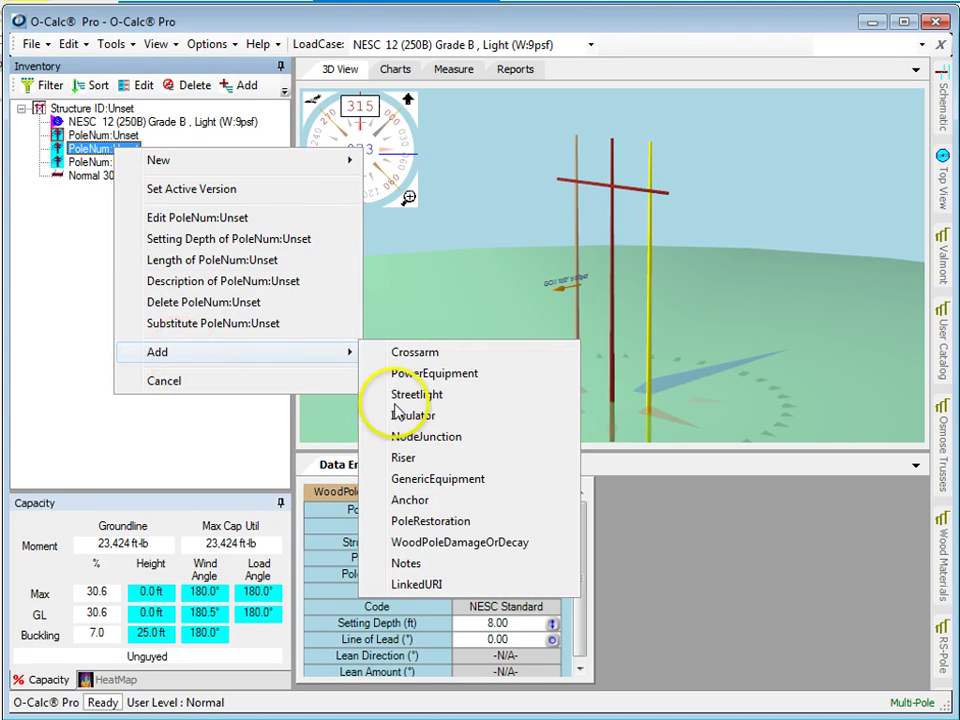
{"action": "left_click", "coordinate": [487, 405]}
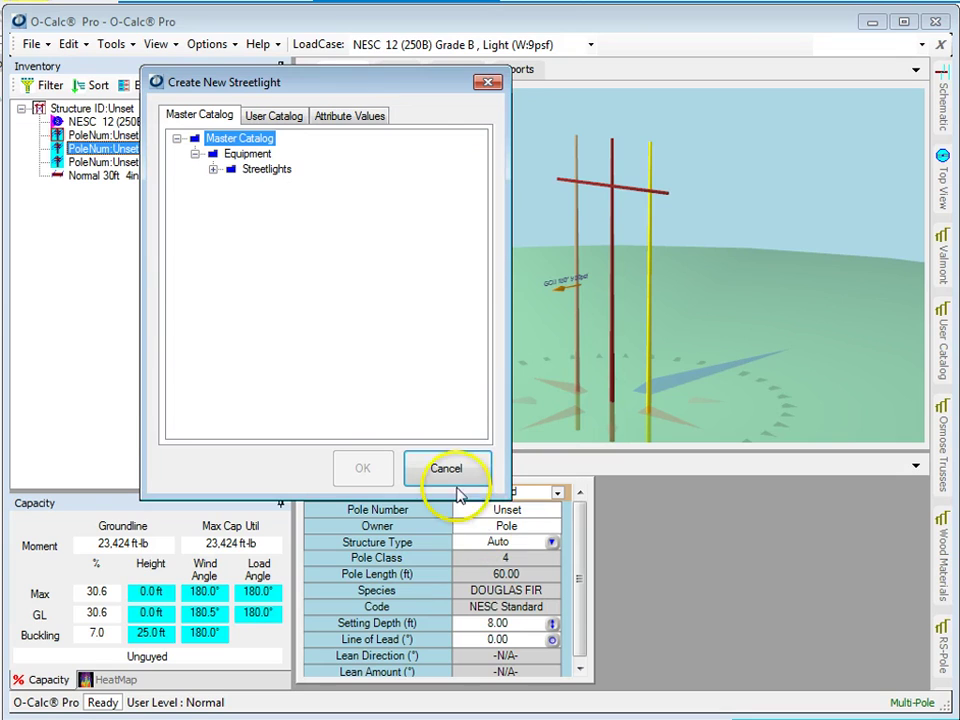
{"action": "left_click", "coordinate": [365, 117]}
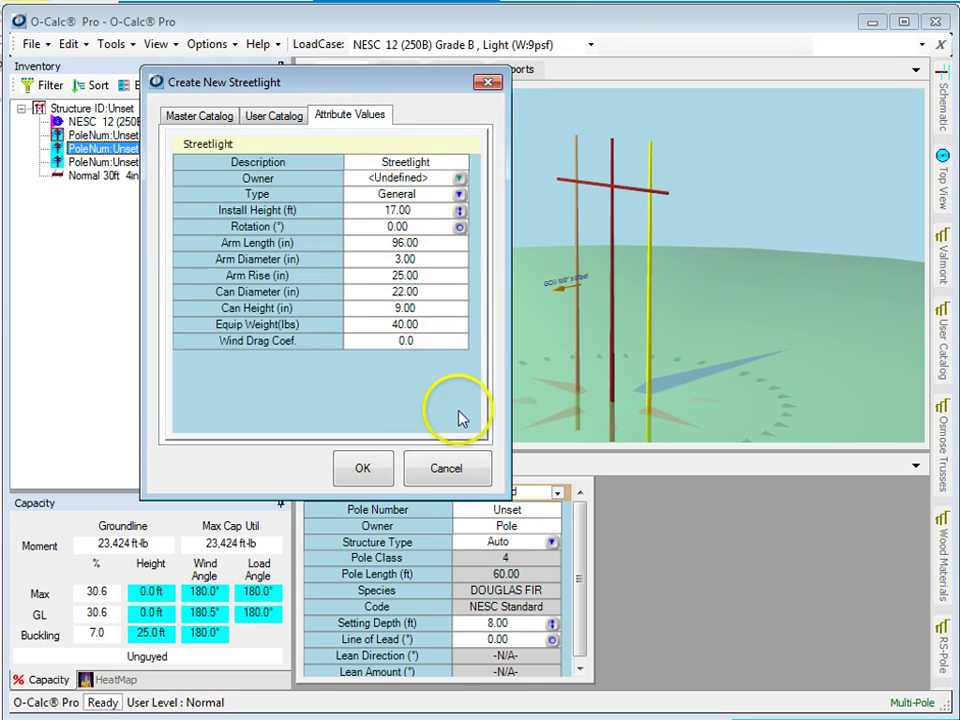
{"action": "left_click", "coordinate": [372, 467]}
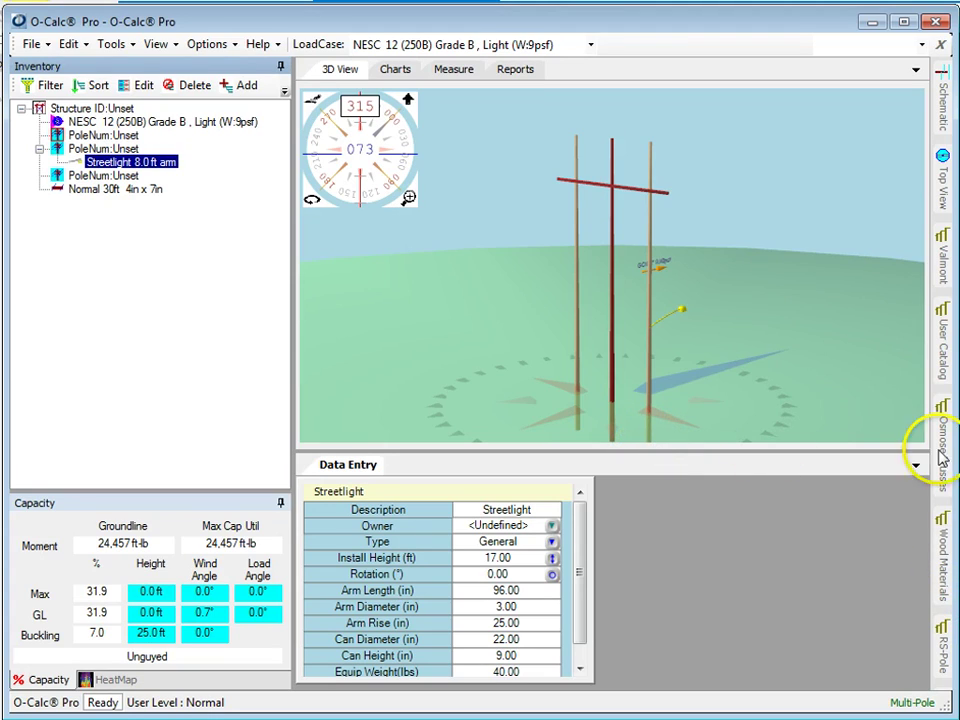
Place a 7.5kV Pin- Front Arm insulator with two #2 ACSR primary spans on the crossarm
{"action": "mouse_move", "coordinate": [952, 355]}
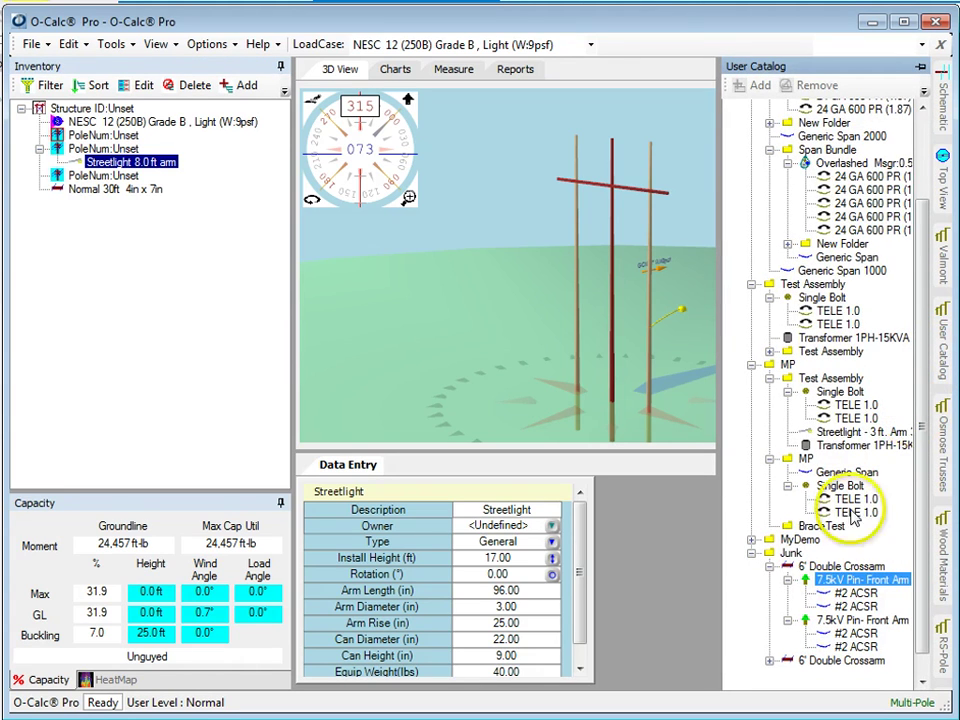
{"action": "left_click_drag", "start_coordinate": [818, 588], "coordinate": [592, 190]}
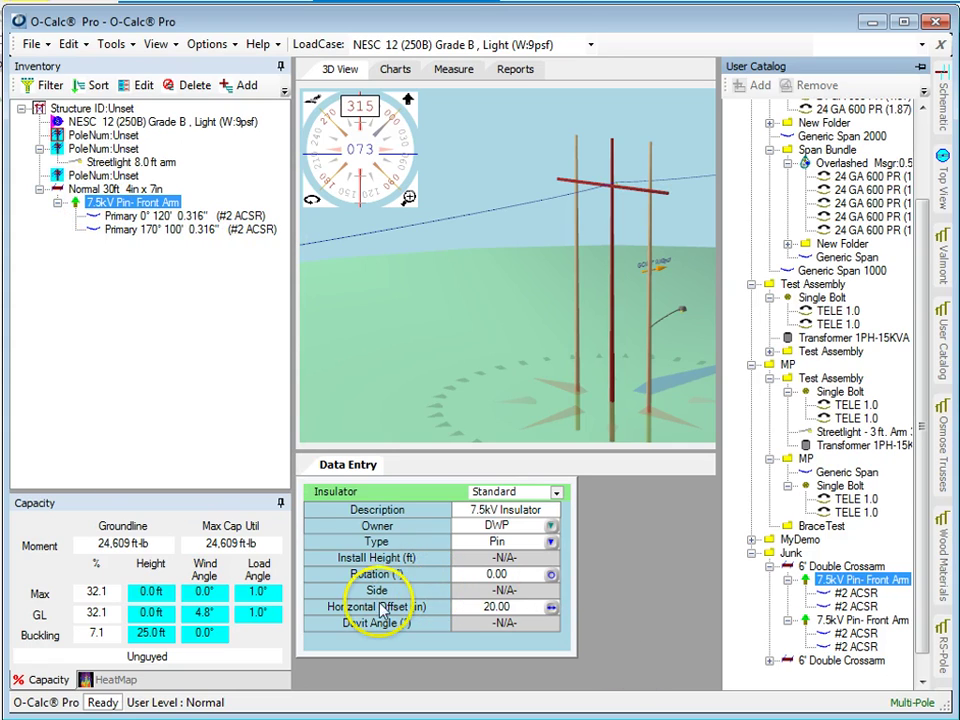
{"action": "left_click", "coordinate": [462, 607]}
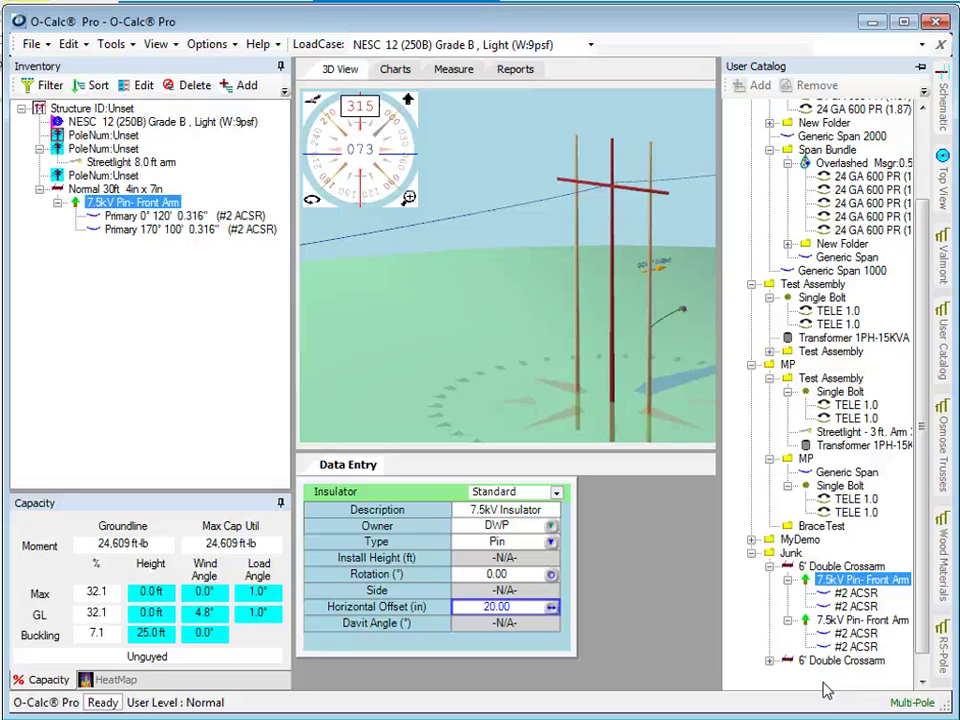
Offset the first insulator to -14 ft and add a second one at 14 ft
{"action": "type", "text": "-14"}
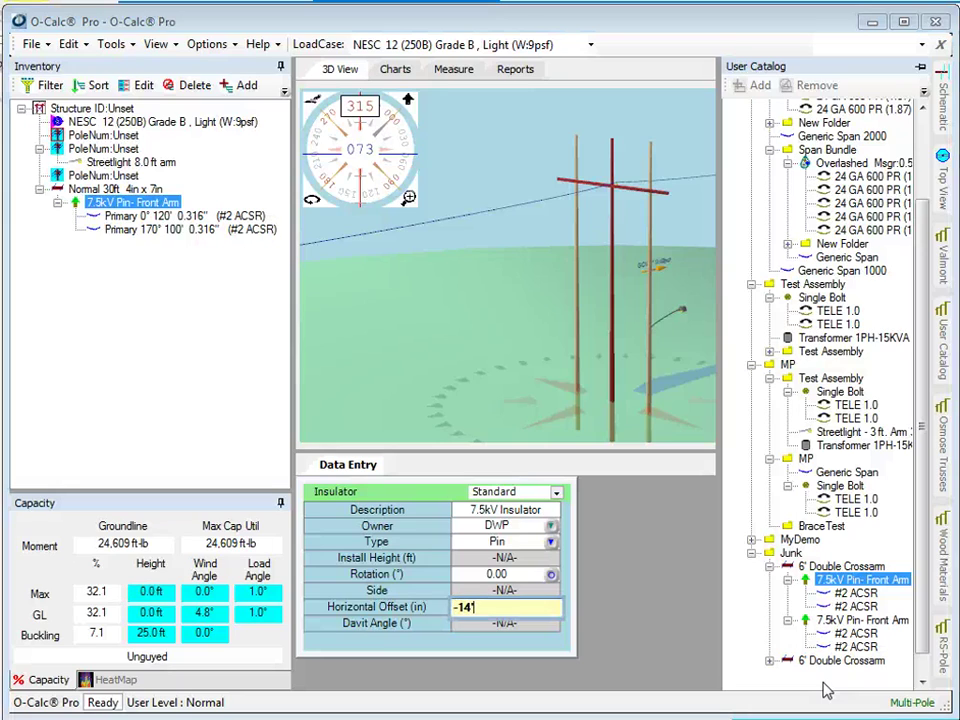
{"action": "type", "text": "'"}
{"action": "key", "text": "Return"}
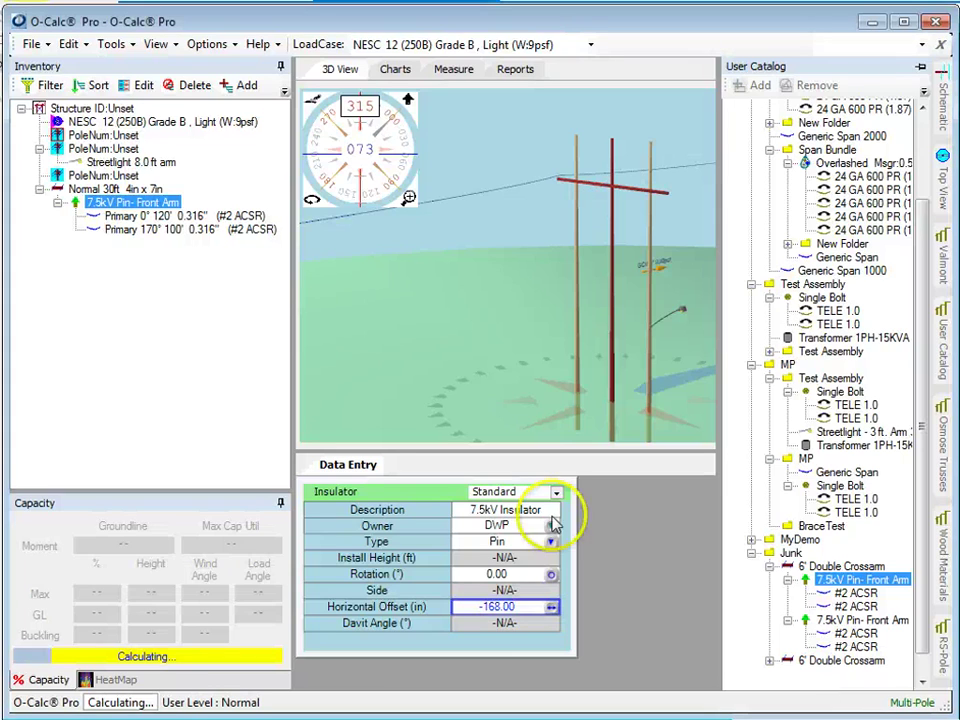
{"action": "left_click_drag", "start_coordinate": [97, 210], "coordinate": [80, 190]}
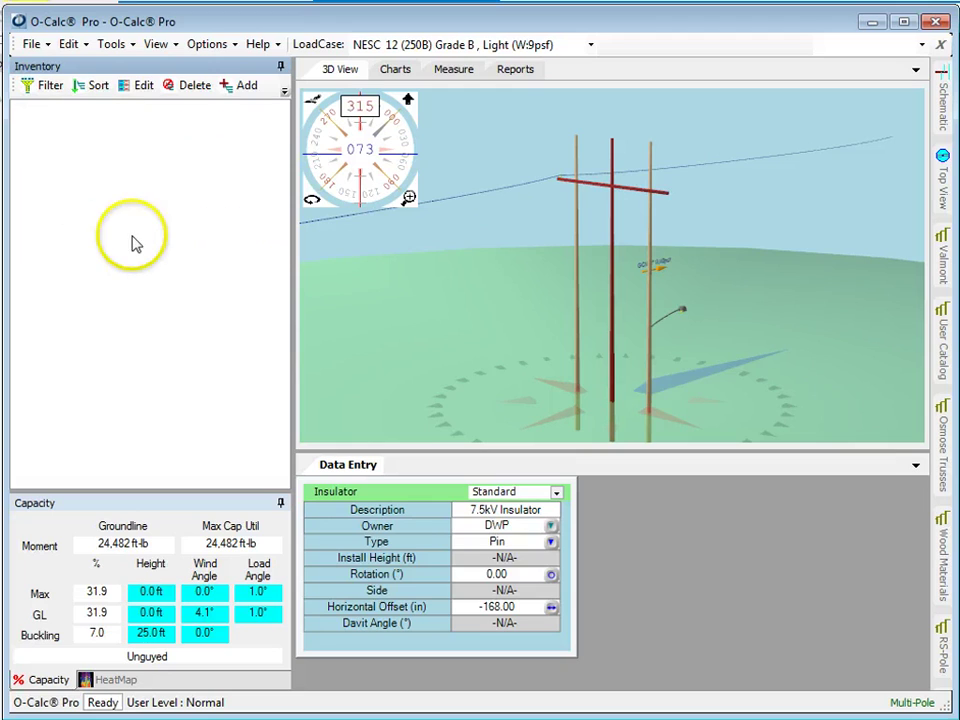
{"action": "left_click", "coordinate": [510, 607]}
{"action": "type", "text": "14'"}
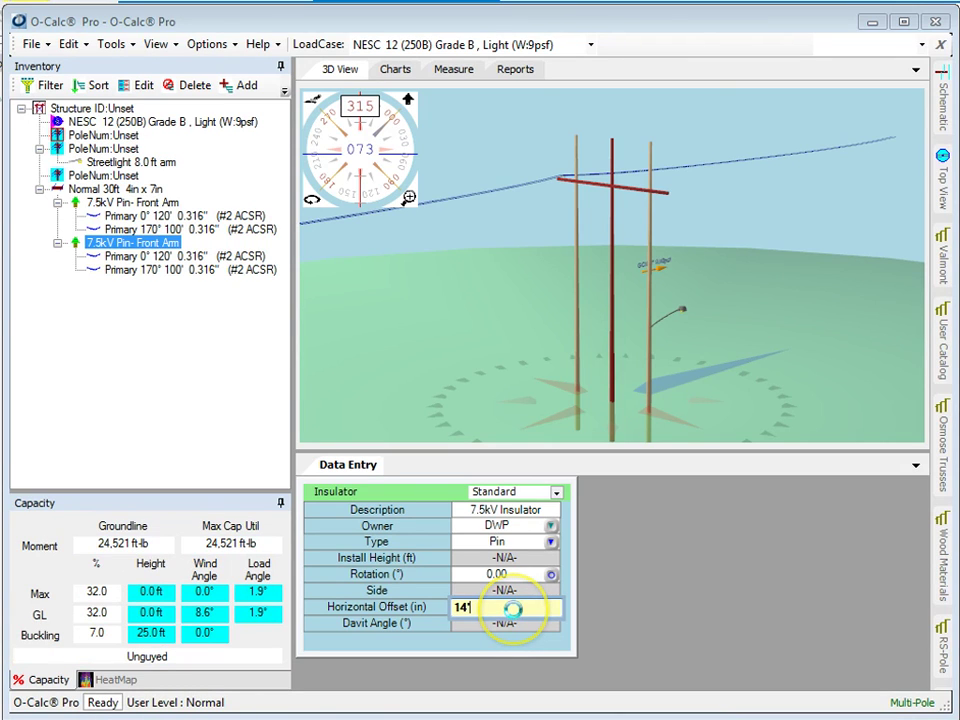
{"action": "key", "text": "Return"}
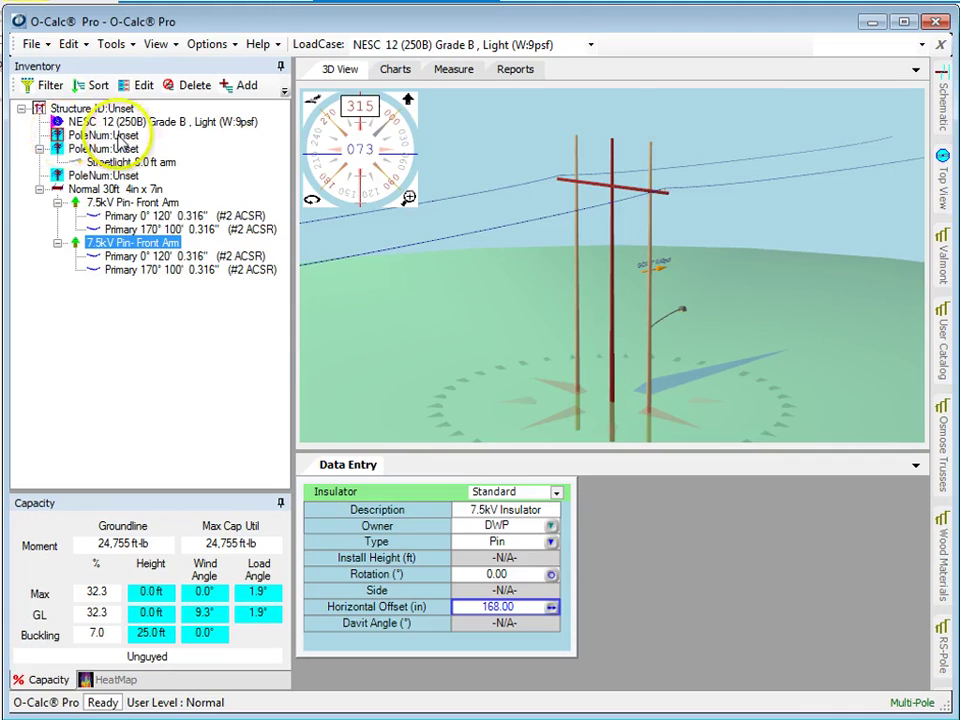
{"action": "left_click", "coordinate": [88, 107]}
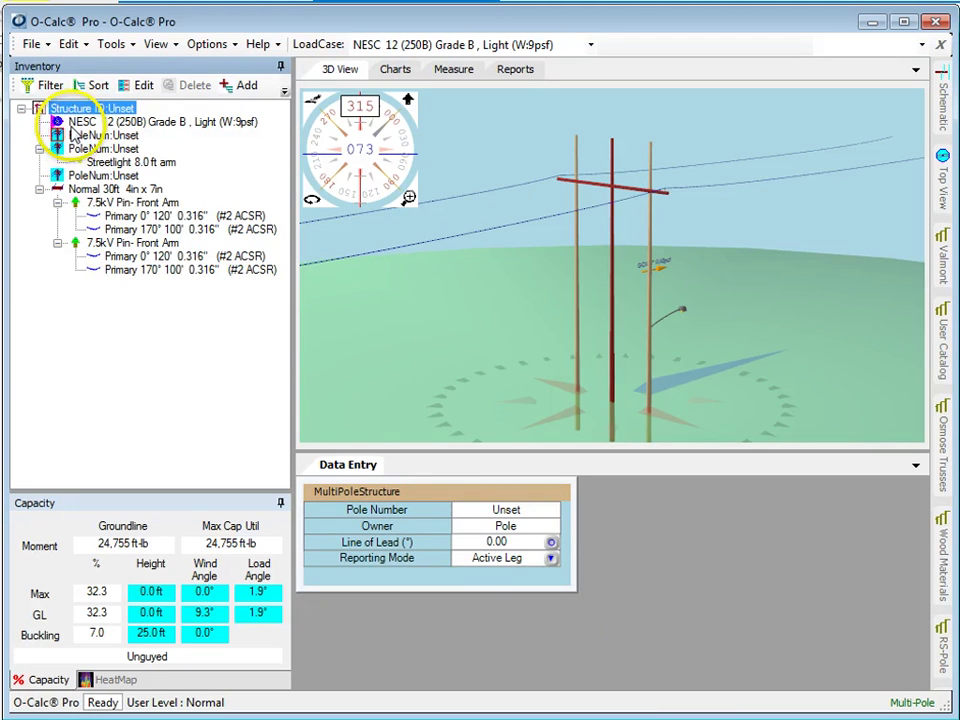
Switch the structure's Reporting Mode from Active Leg to Worst Leg
{"action": "left_click", "coordinate": [553, 562]}
{"action": "left_click", "coordinate": [506, 580]}
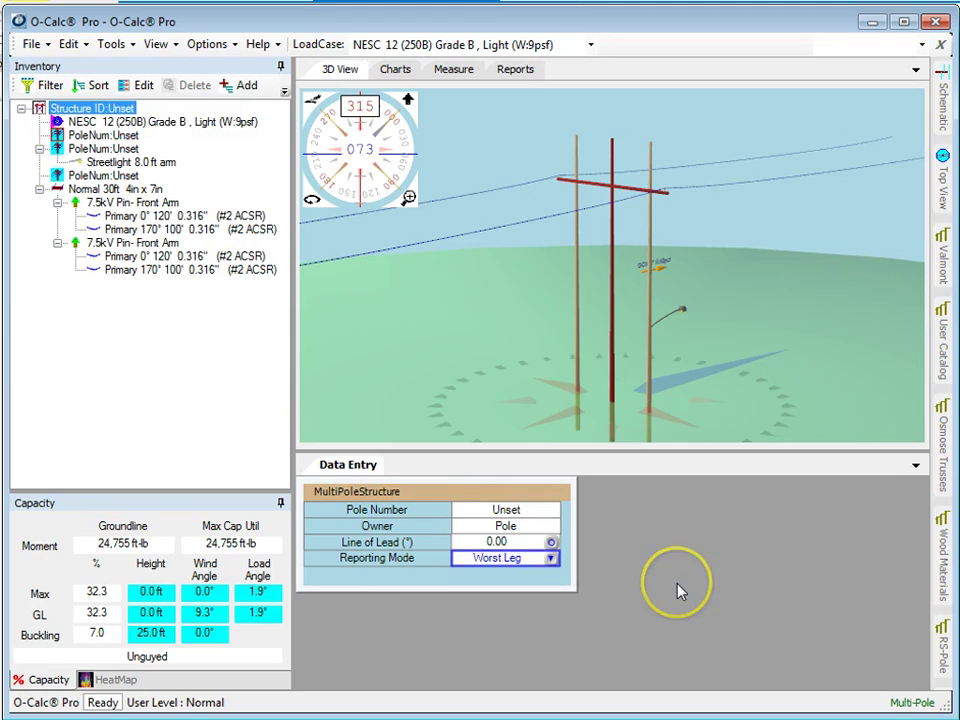